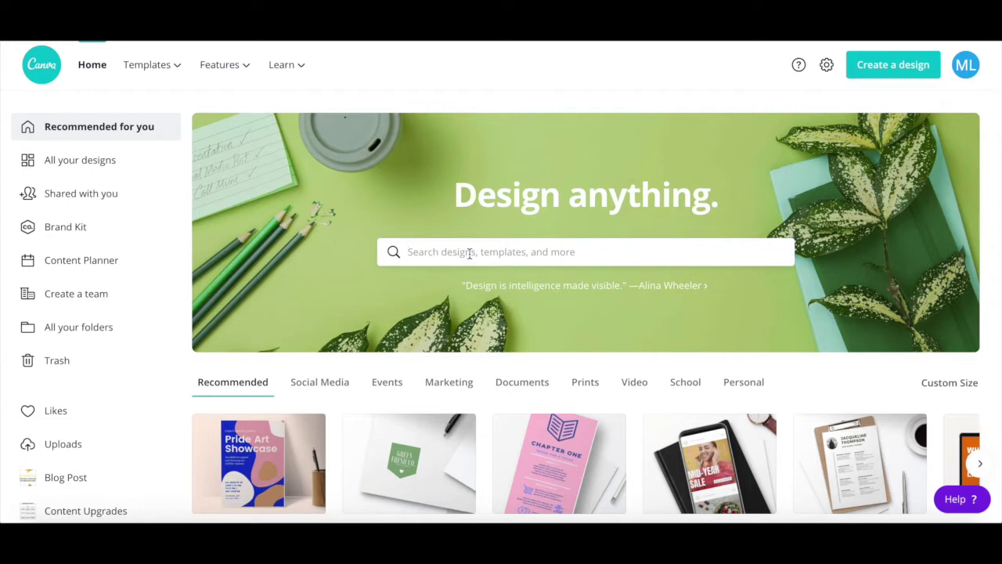
# Step: Search for 'youtube' and choose the YouTube Video suggestion
pyautogui.click(469, 251)
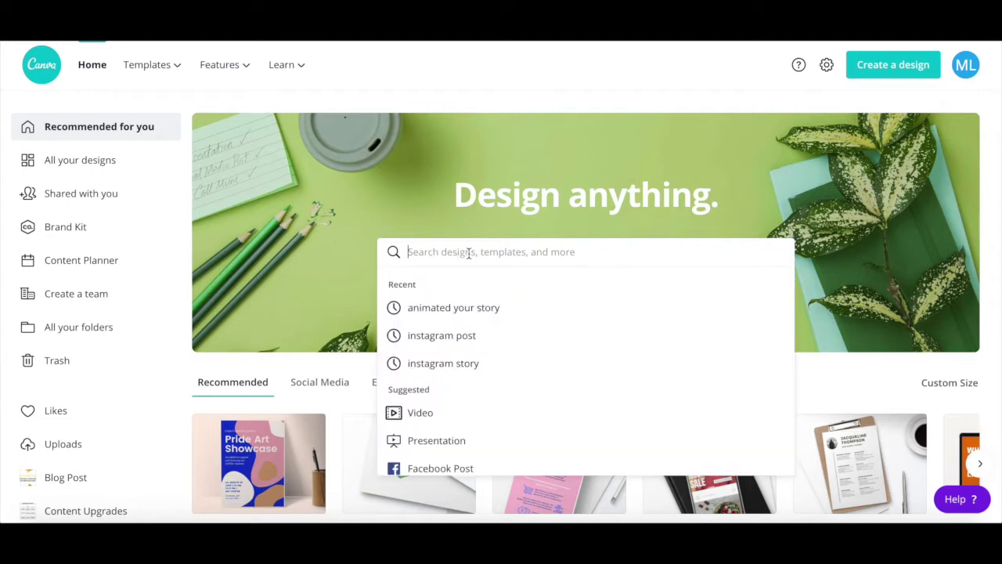
pyautogui.write('youtube')
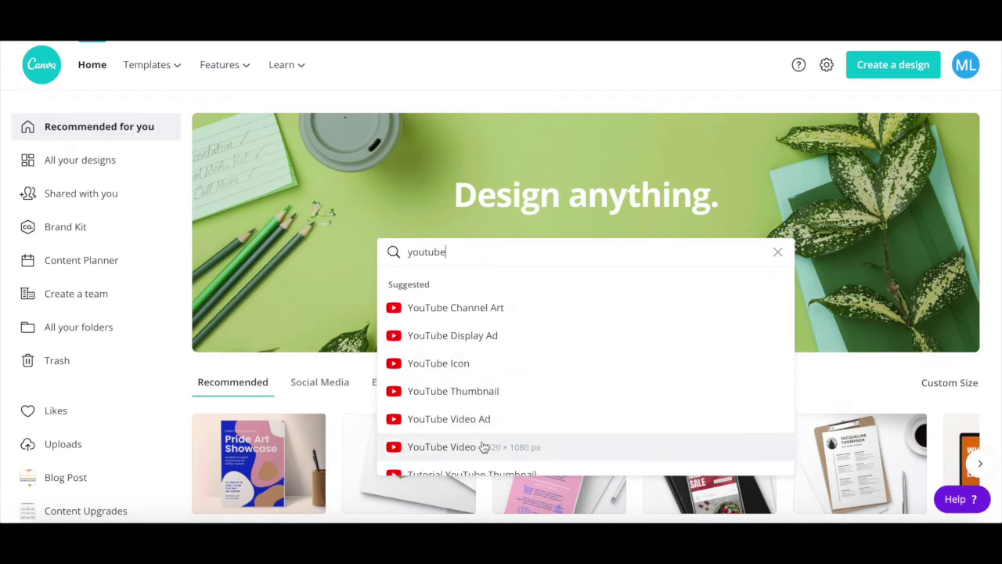
pyautogui.click(484, 446)
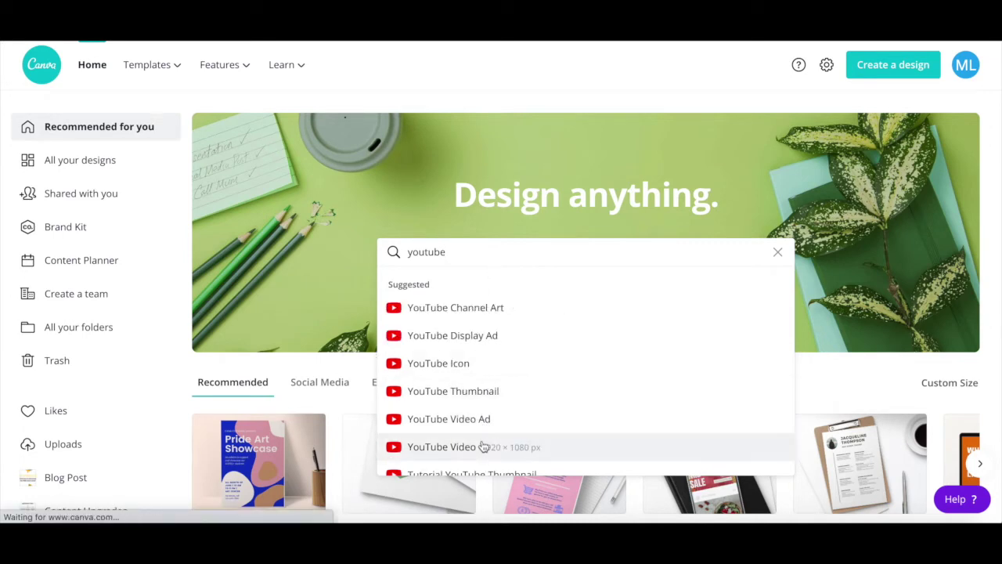
# Step: Scroll through the grid of 458 YouTube Video templates
pyautogui.scroll(-1, 638, 243)
pyautogui.scroll(-1, 638, 244)
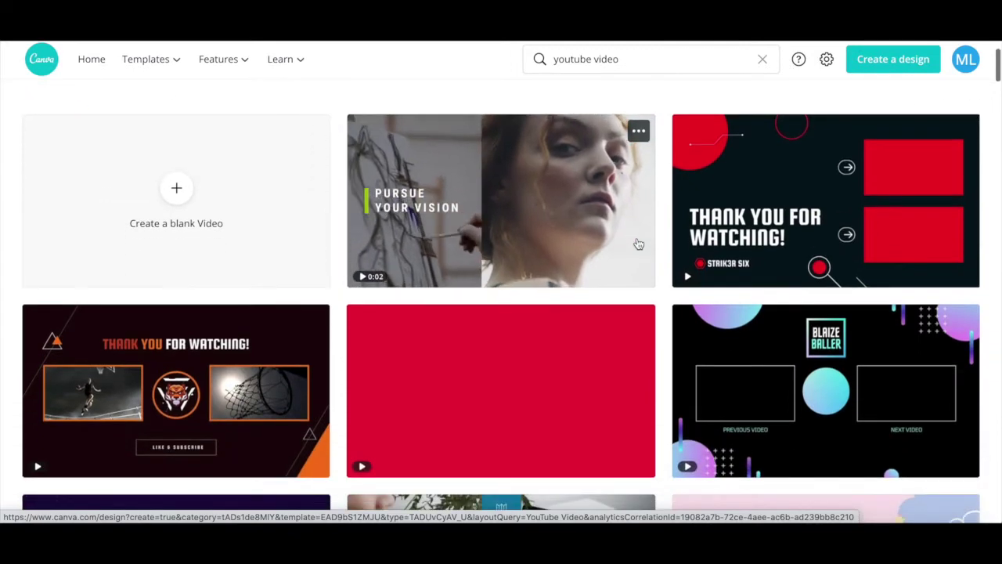
pyautogui.scroll(-1, 638, 243)
pyautogui.scroll(-1, 638, 244)
pyautogui.scroll(-1, 638, 243)
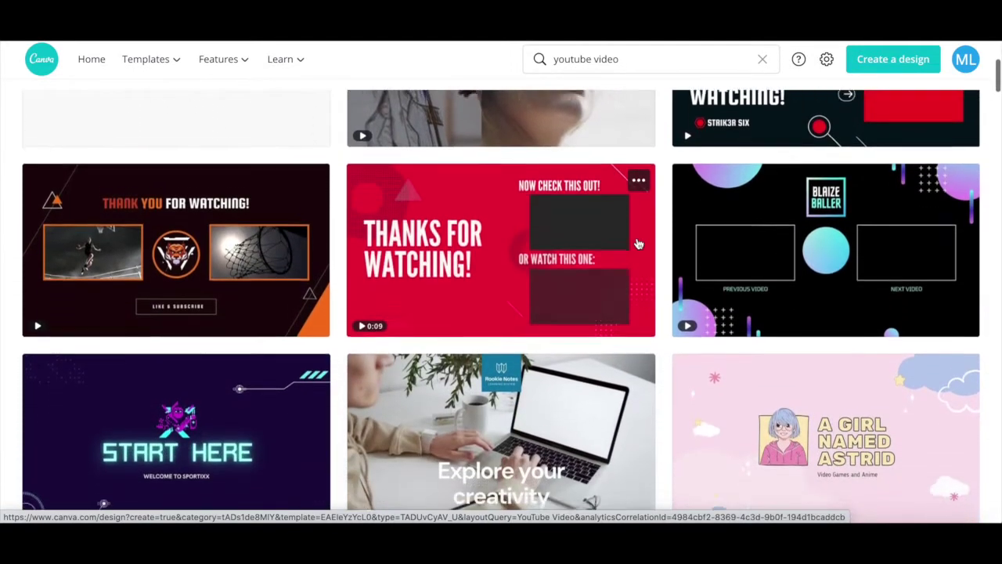
pyautogui.scroll(-1, 638, 244)
pyautogui.scroll(-2, 638, 244)
pyautogui.scroll(-2, 638, 244)
pyautogui.scroll(-1, 638, 243)
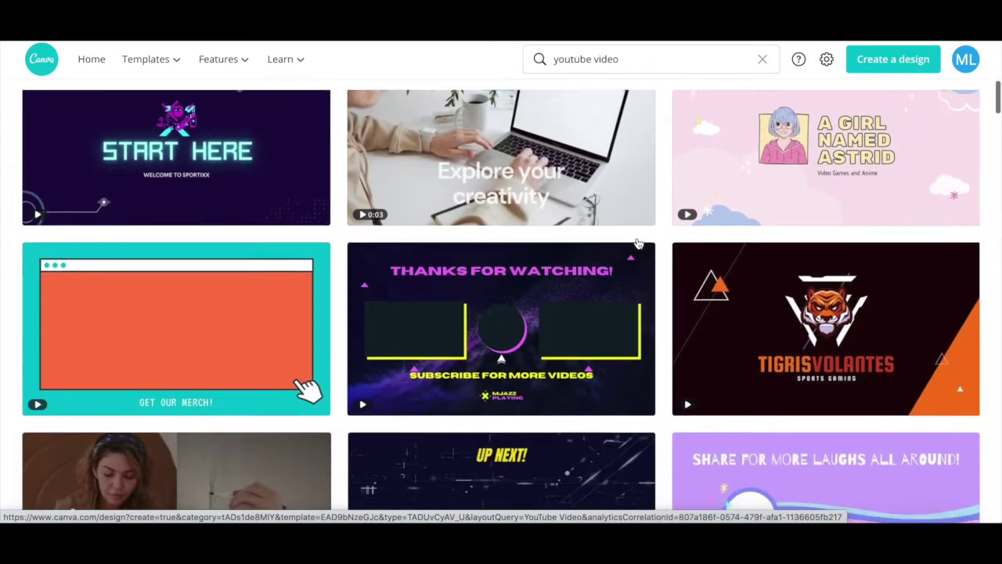
pyautogui.scroll(3, 638, 244)
pyautogui.scroll(4, 638, 243)
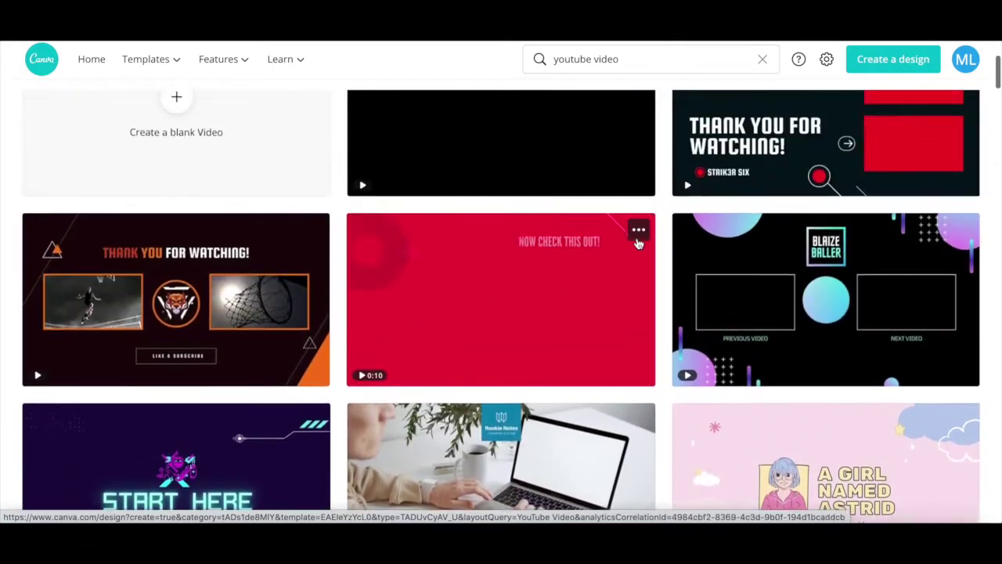
pyautogui.scroll(4, 638, 243)
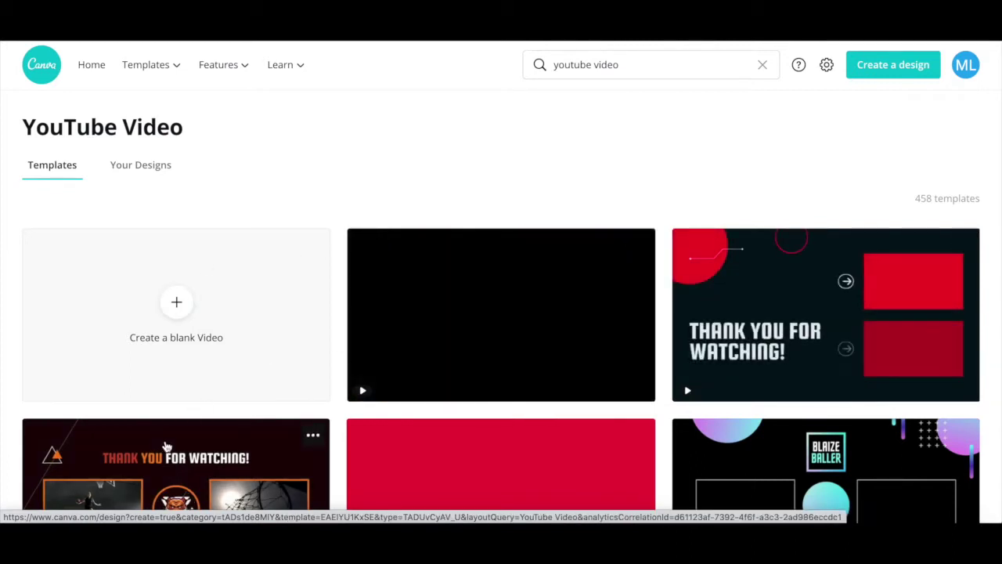
pyautogui.moveTo(501, 315)
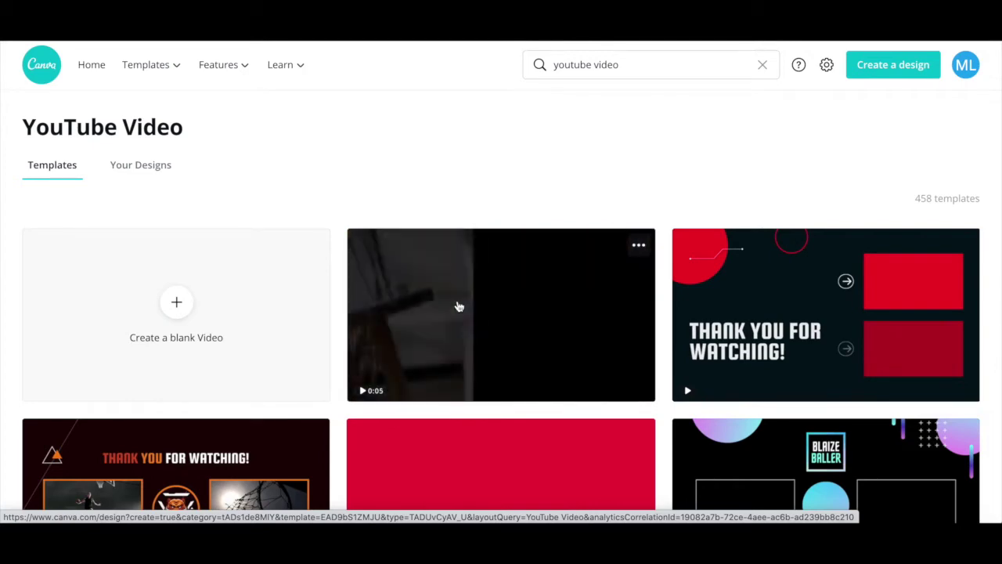
# Step: Open the 'Pursue your vision' template, browse the Templates list, and select the right-hand clip
pyautogui.click(459, 306)
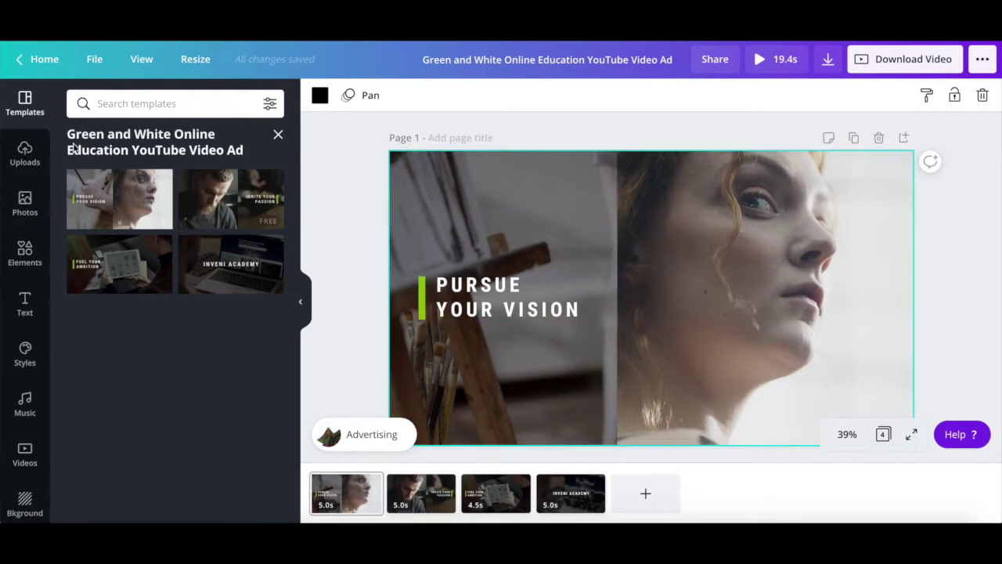
pyautogui.click(31, 112)
pyautogui.scroll(-2, 177, 212)
pyautogui.scroll(-3, 178, 215)
pyautogui.scroll(-1, 177, 212)
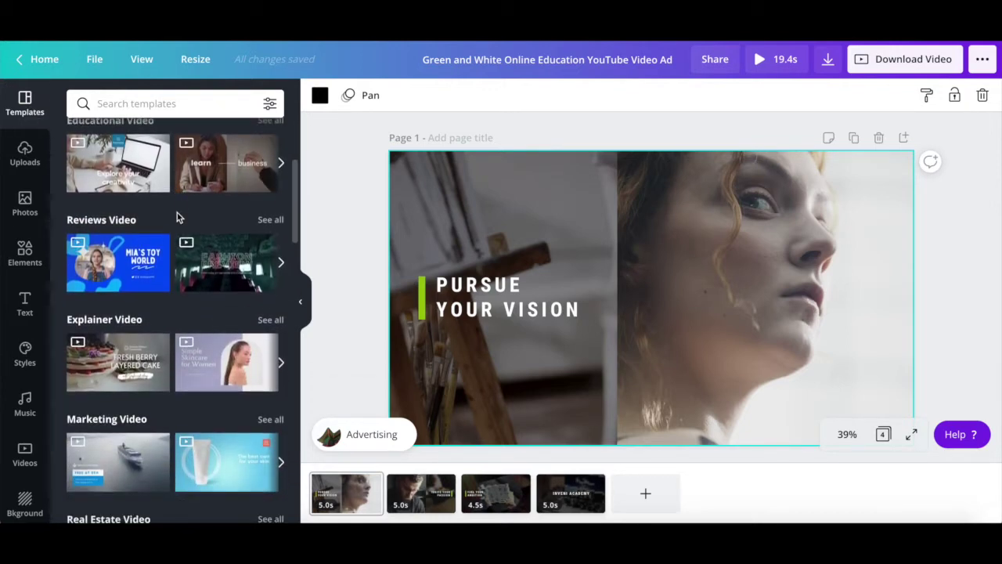
pyautogui.click(756, 248)
# Step: Select the left video clip, the 'PURSUE YOUR VISION' text box and the green accent bar
pyautogui.click(519, 234)
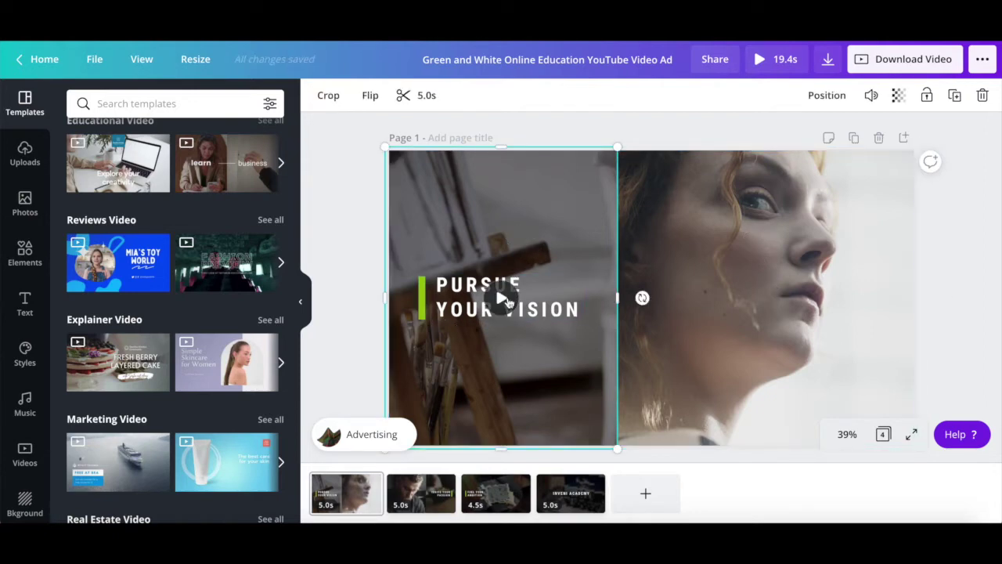
pyautogui.click(519, 284)
pyautogui.click(424, 307)
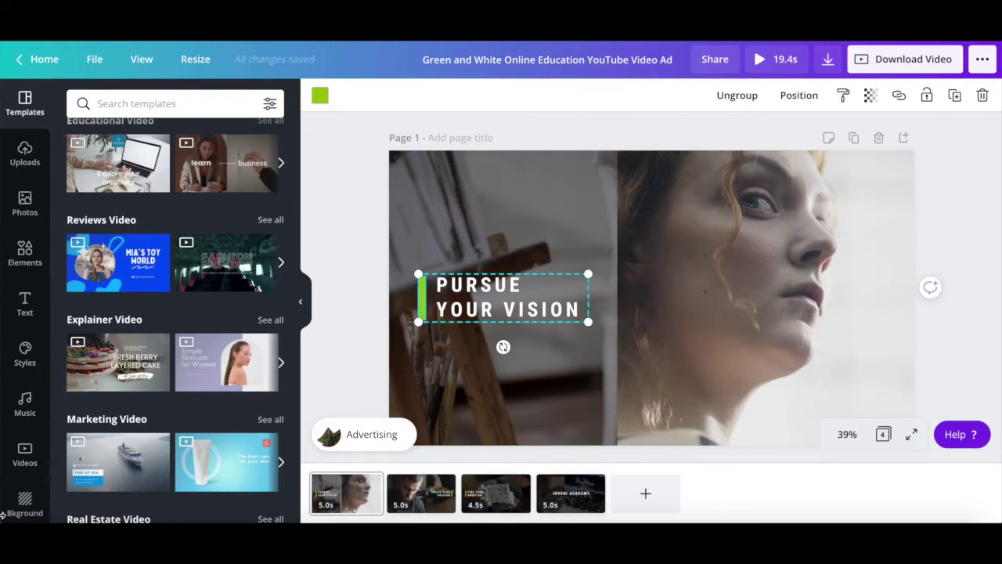
# Step: Browse the Photos, Elements and Text libraries in the side panel
pyautogui.click(27, 209)
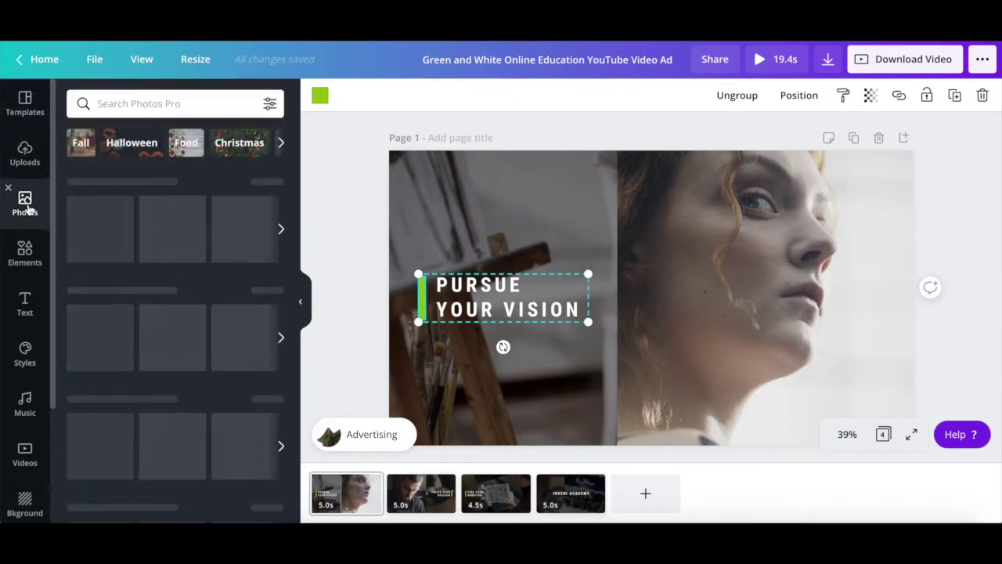
pyautogui.click(25, 249)
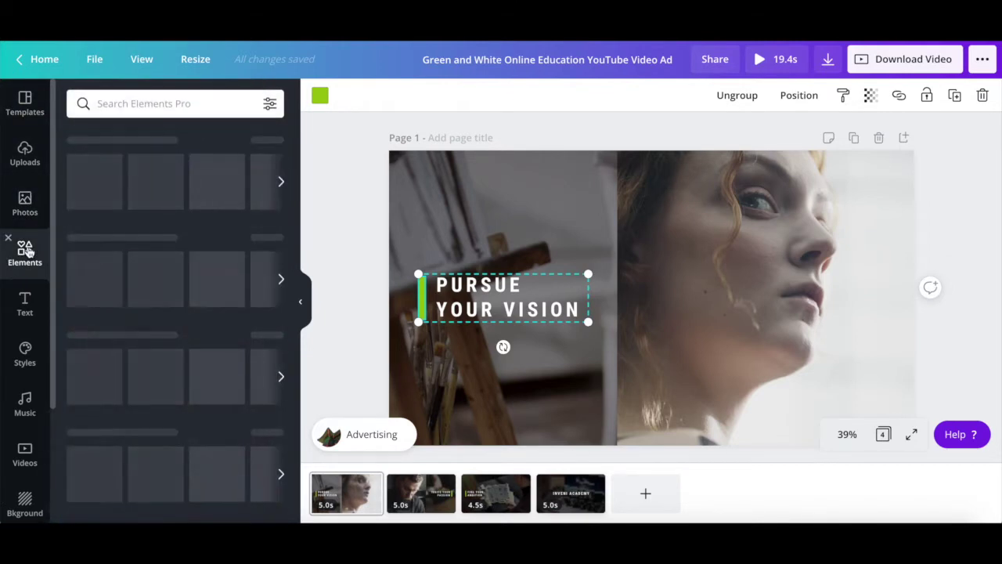
pyautogui.click(25, 304)
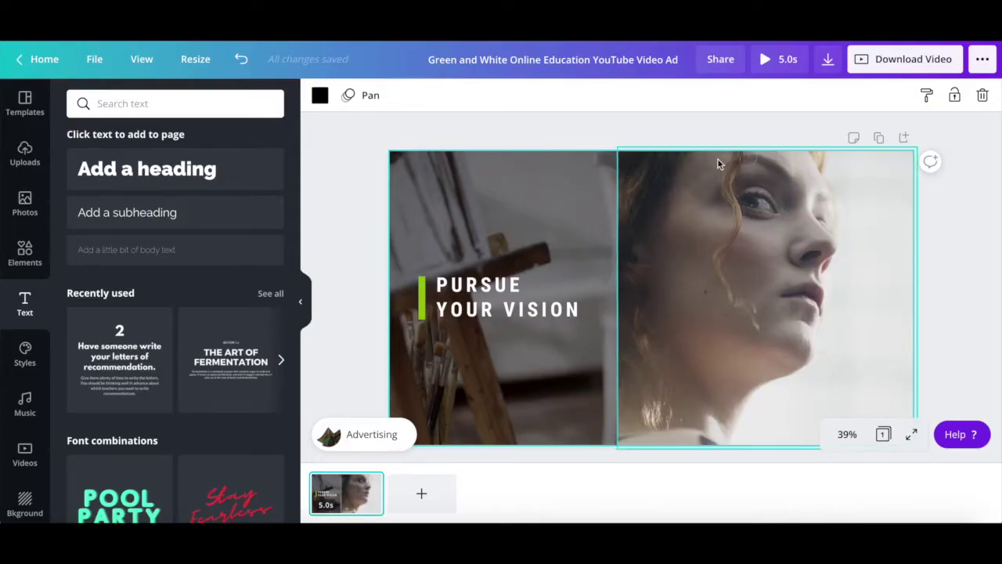
# Step: Select the heading text, the right video, then the painting video on the left half
pyautogui.click(515, 302)
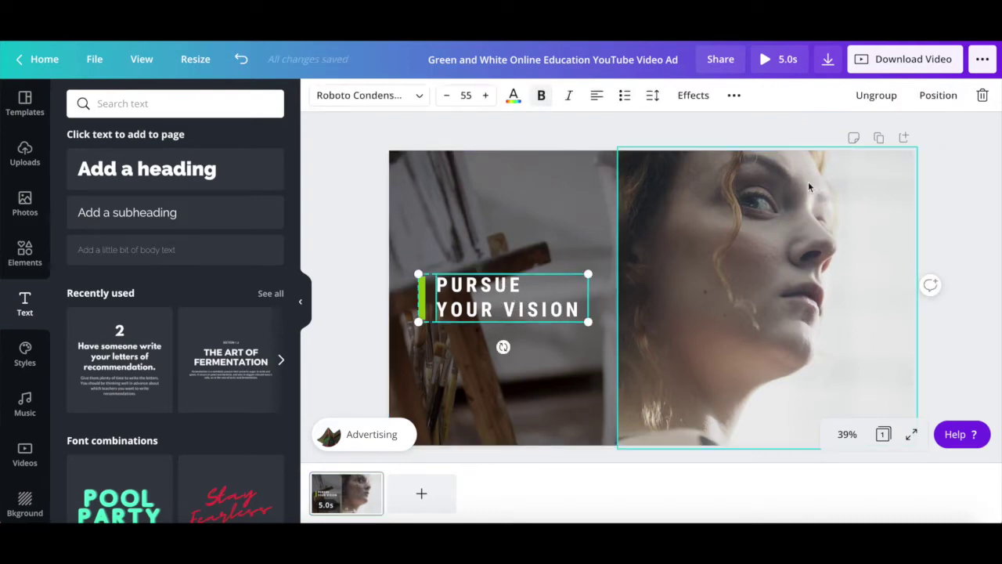
pyautogui.click(788, 203)
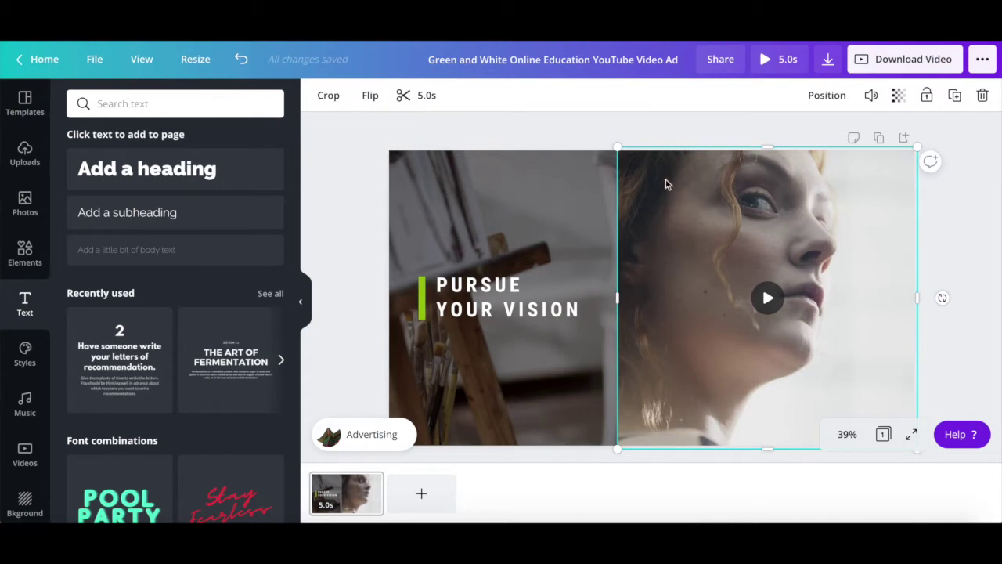
pyautogui.click(595, 271)
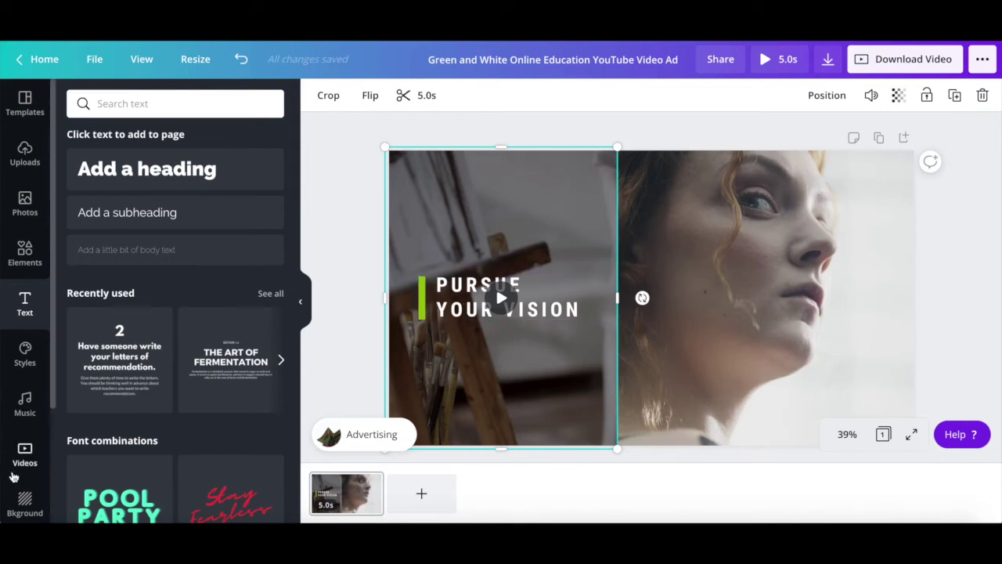
# Step: Browse stock videos and upload sources, then bring up trimming for the painting clip
pyautogui.click(17, 467)
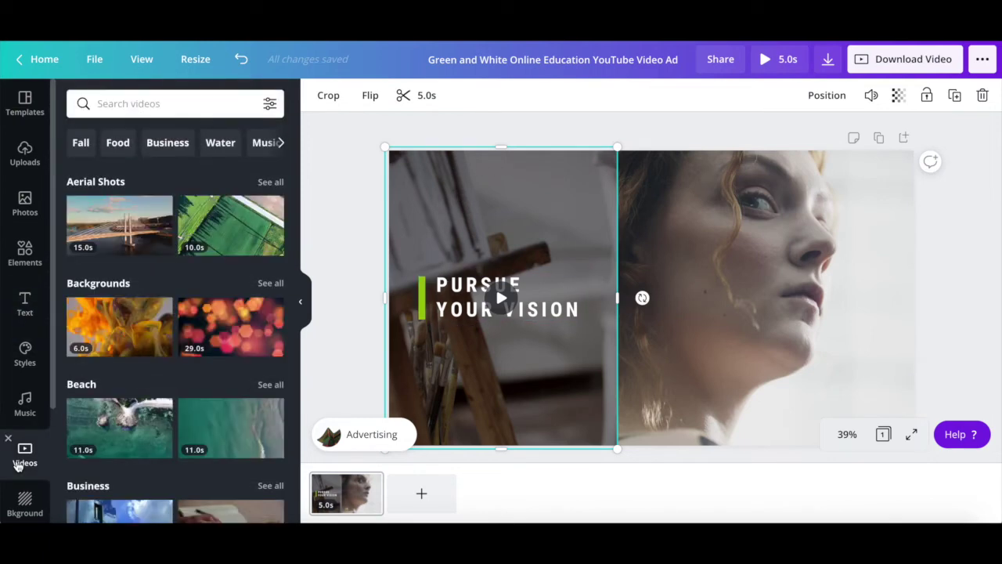
pyautogui.scroll(-4, 175, 313)
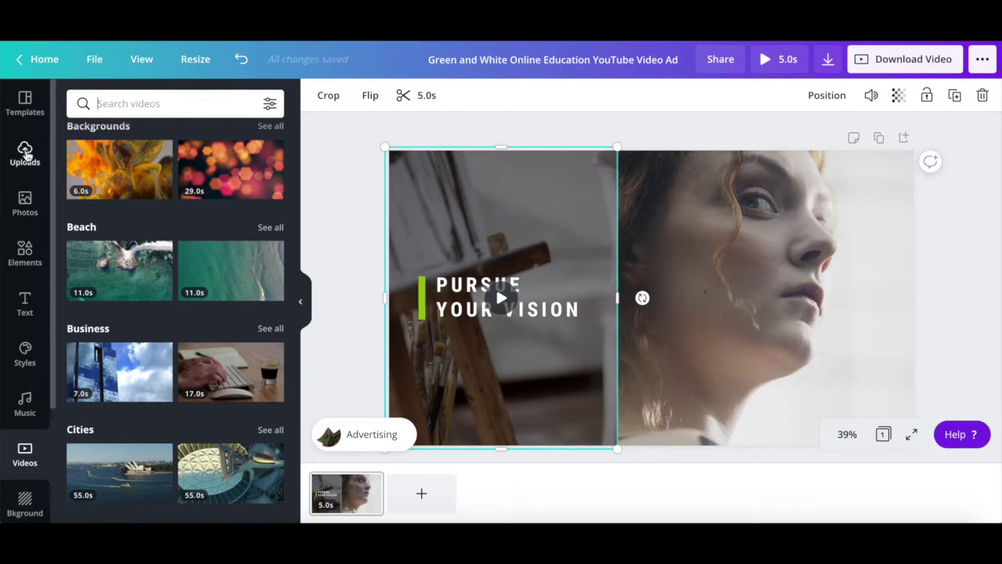
pyautogui.click(25, 153)
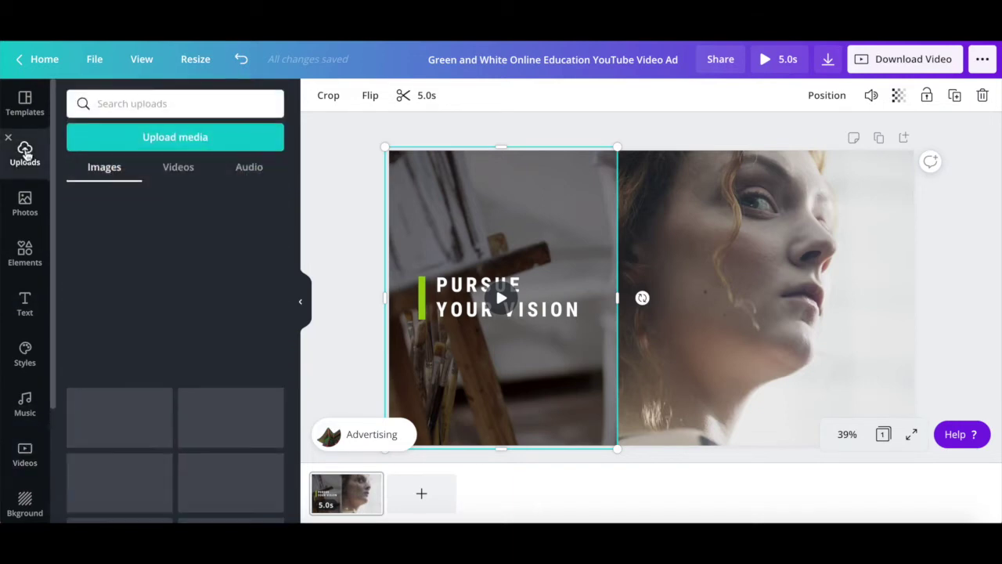
pyautogui.click(116, 133)
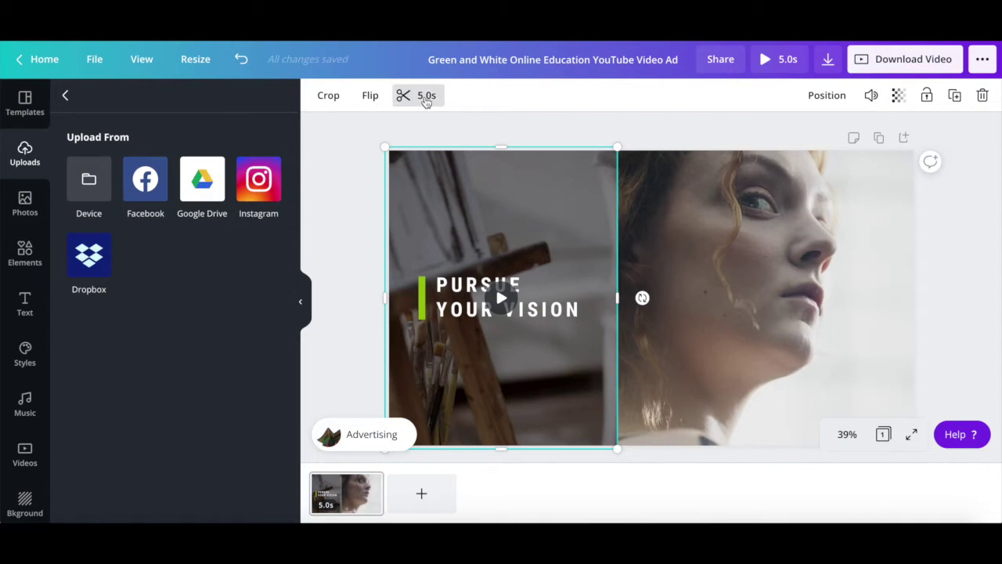
pyautogui.click(426, 96)
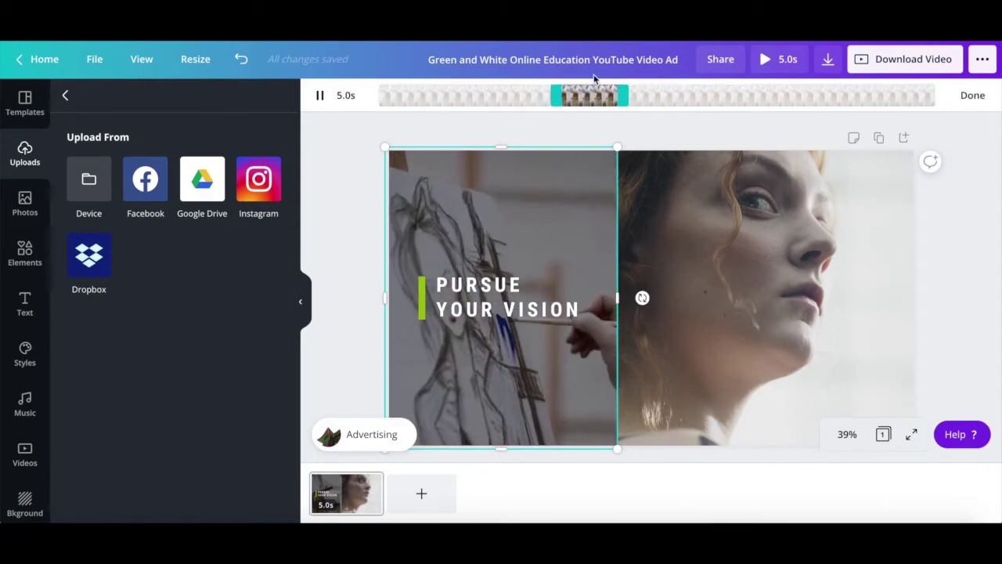
# Step: Pause playback and shift the painter clip's 5-second trim window to different footage
pyautogui.click(586, 92)
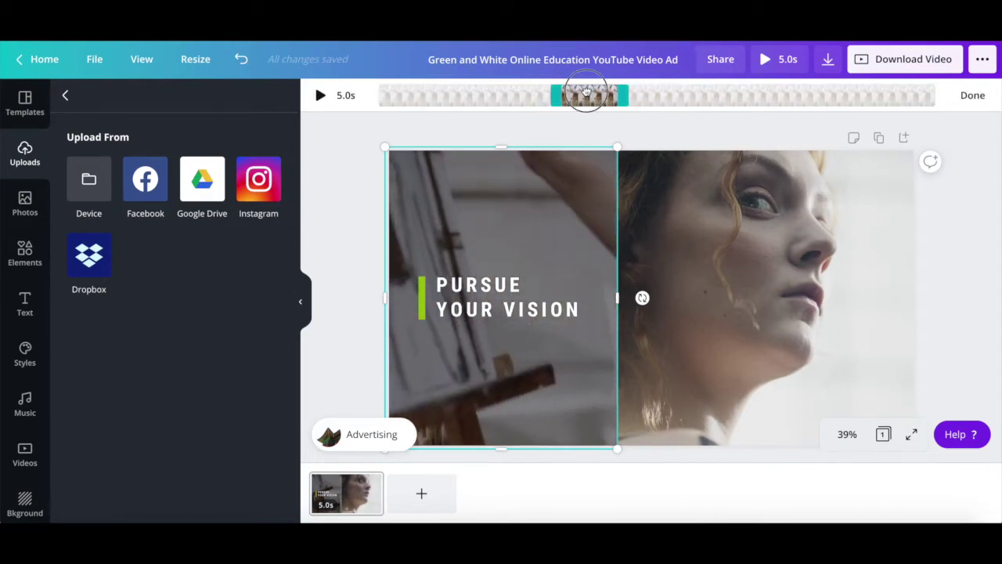
pyautogui.moveTo(586, 92); pyautogui.dragTo(574, 95)
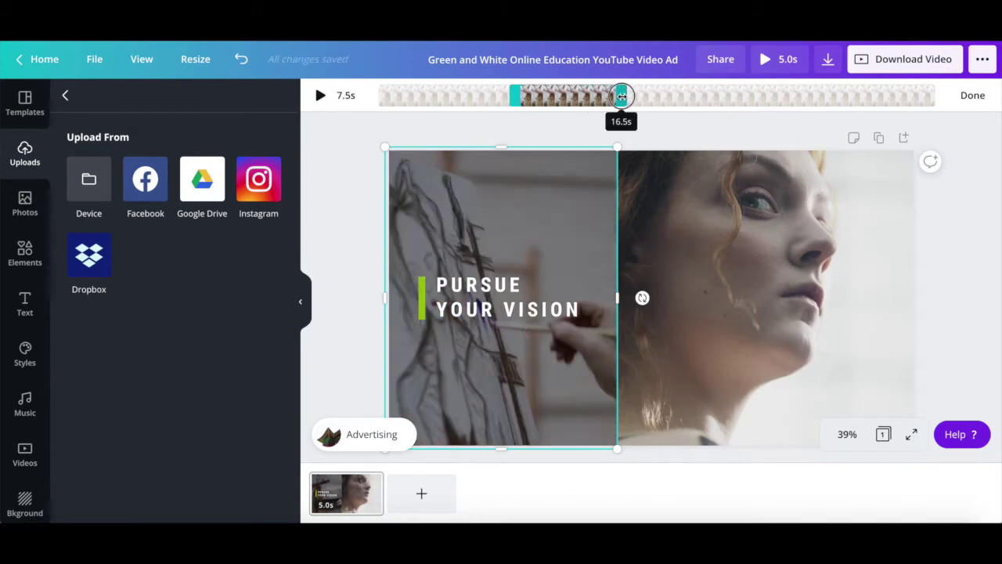
pyautogui.moveTo(583, 95); pyautogui.dragTo(578, 95)
pyautogui.click(457, 159)
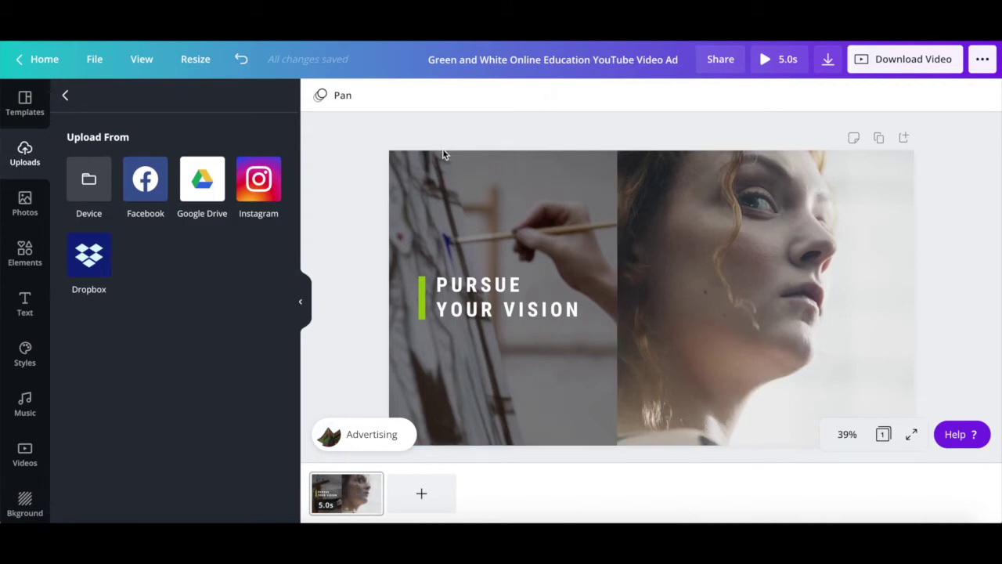
pyautogui.click(339, 97)
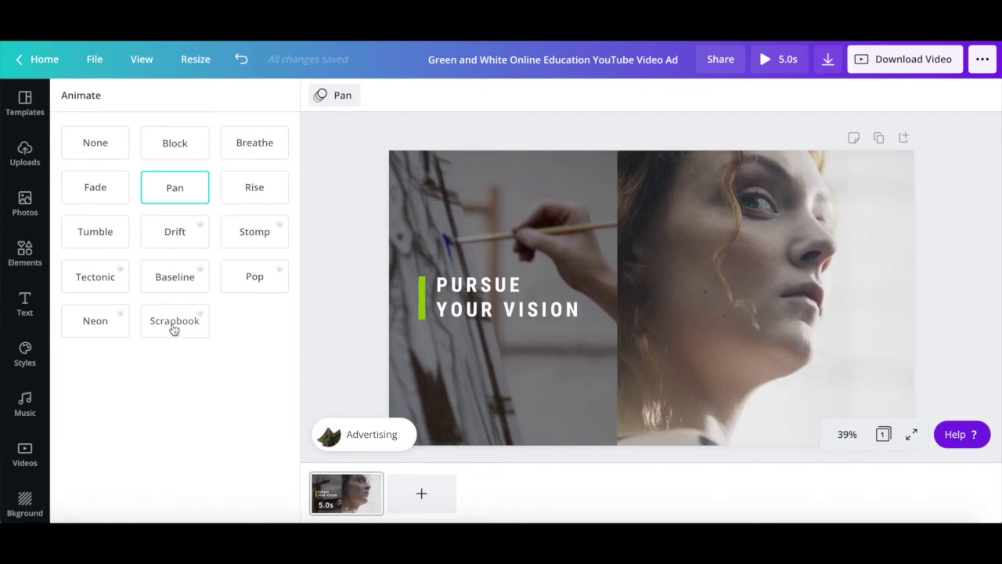
pyautogui.click(25, 153)
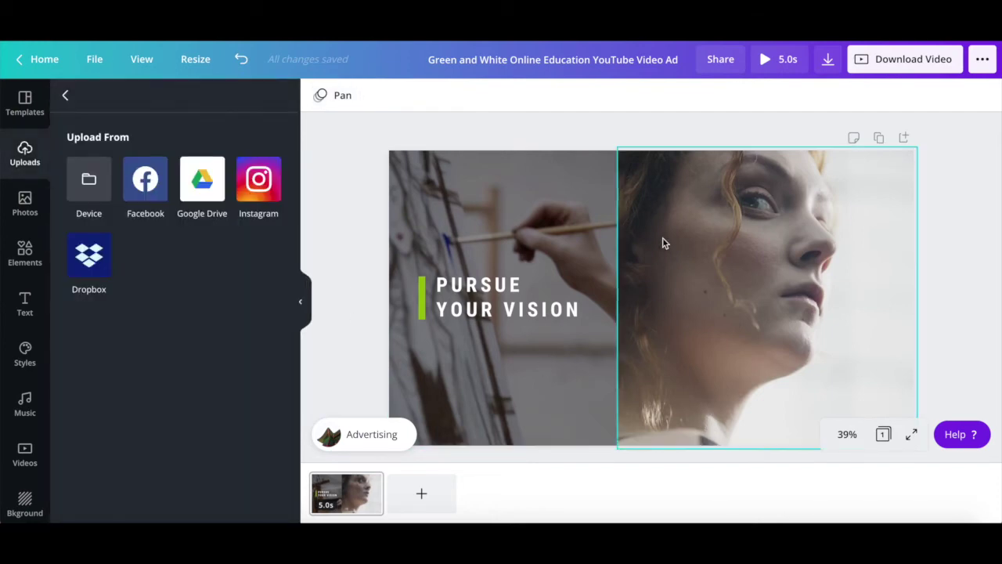
# Step: Browse the Music library and the Uploads media sources
pyautogui.click(18, 417)
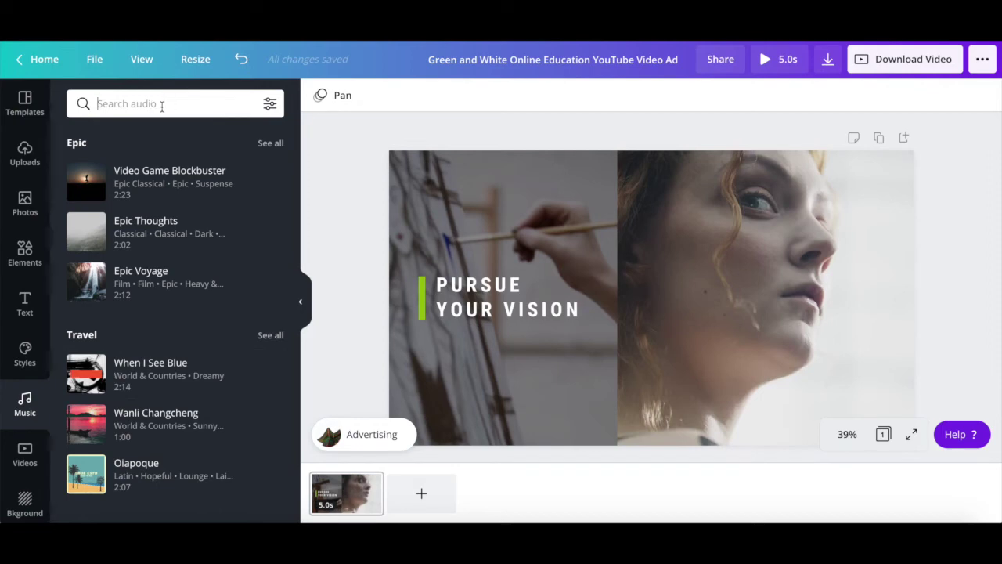
pyautogui.click(25, 154)
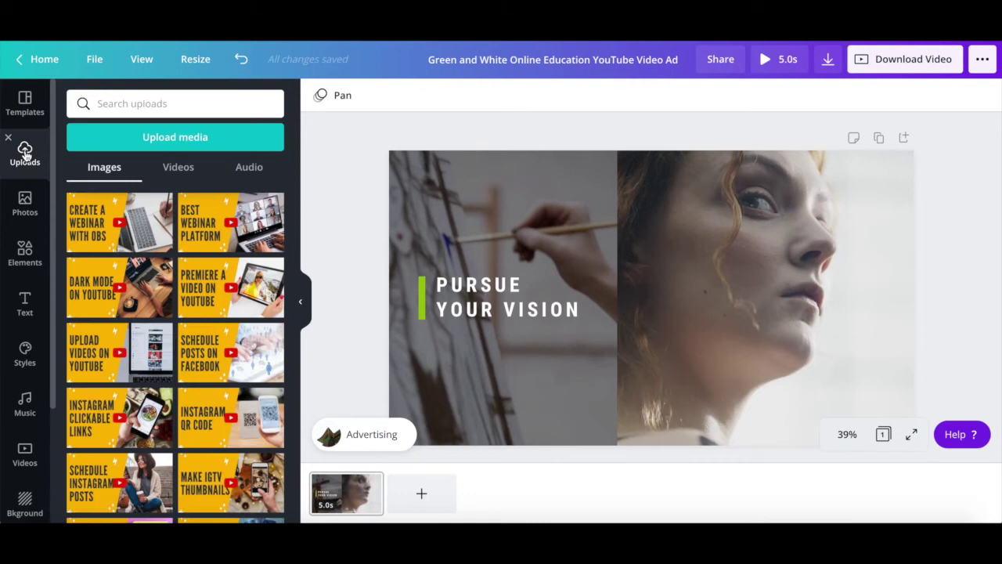
pyautogui.click(128, 144)
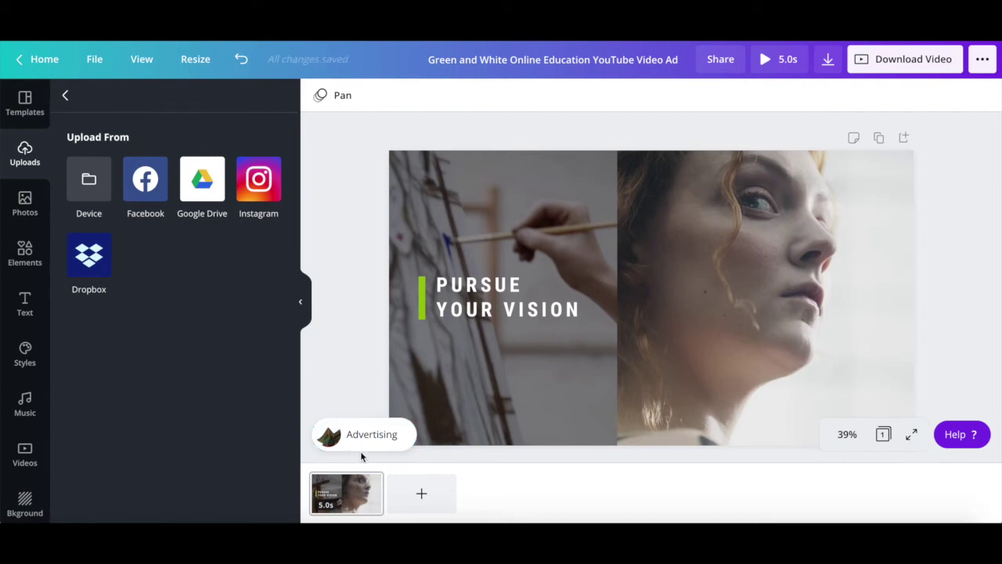
# Step: Select the Advertising music track, check its volume, and show the template's four pages
pyautogui.click(361, 437)
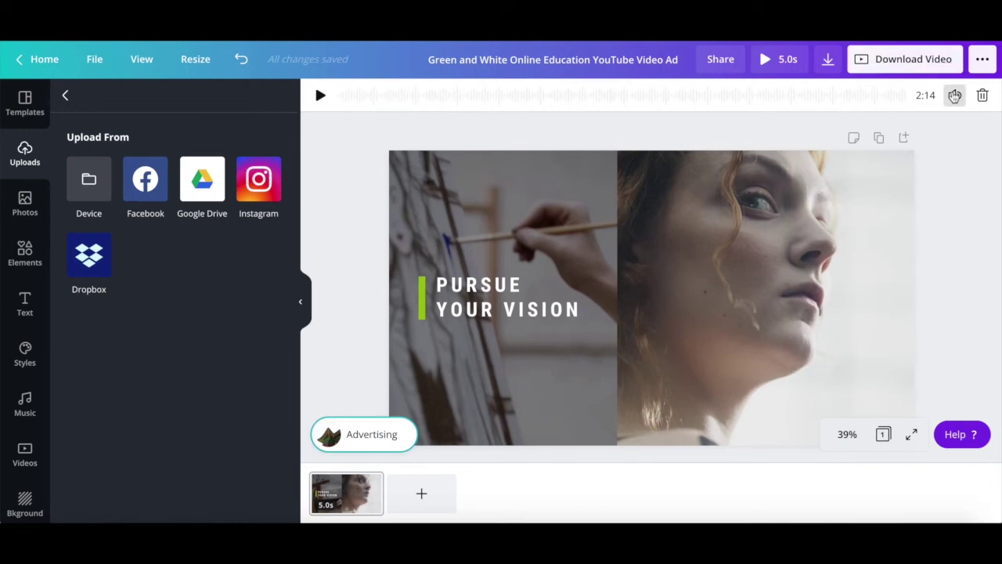
pyautogui.click(954, 96)
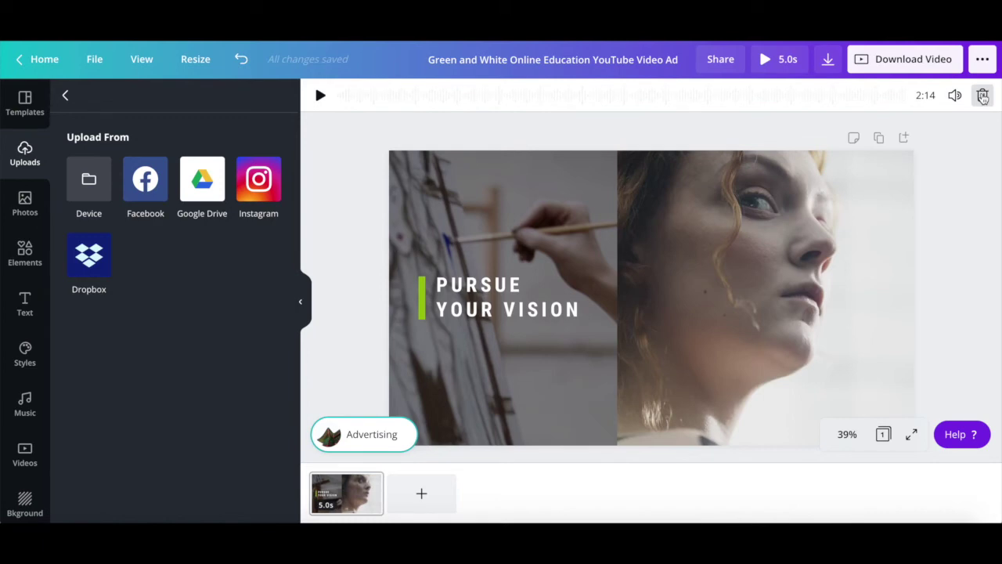
pyautogui.click(983, 96)
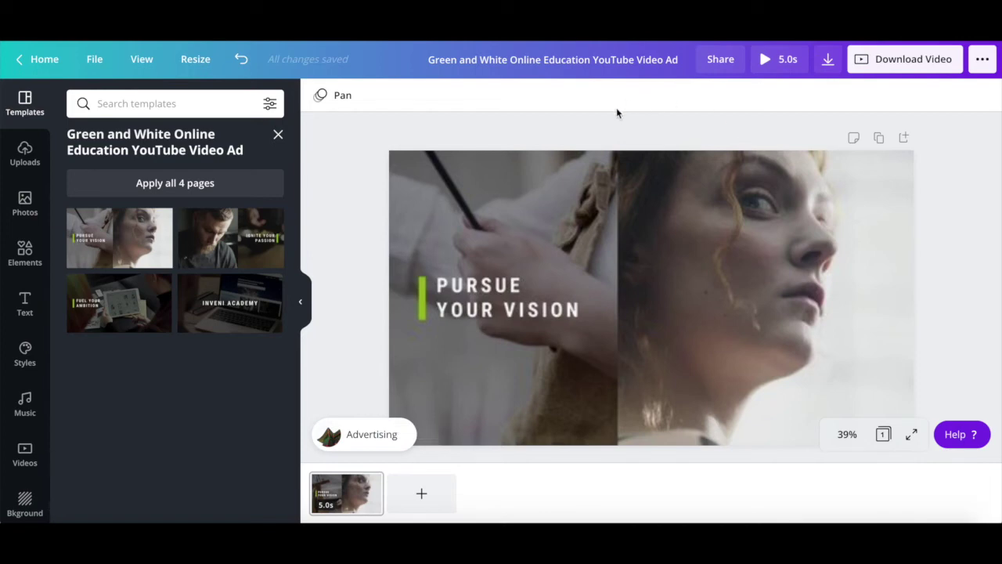
# Step: Retitle the design 'Video With Animations And Music' and download it as an MP4
pyautogui.tripleClick(648, 60)
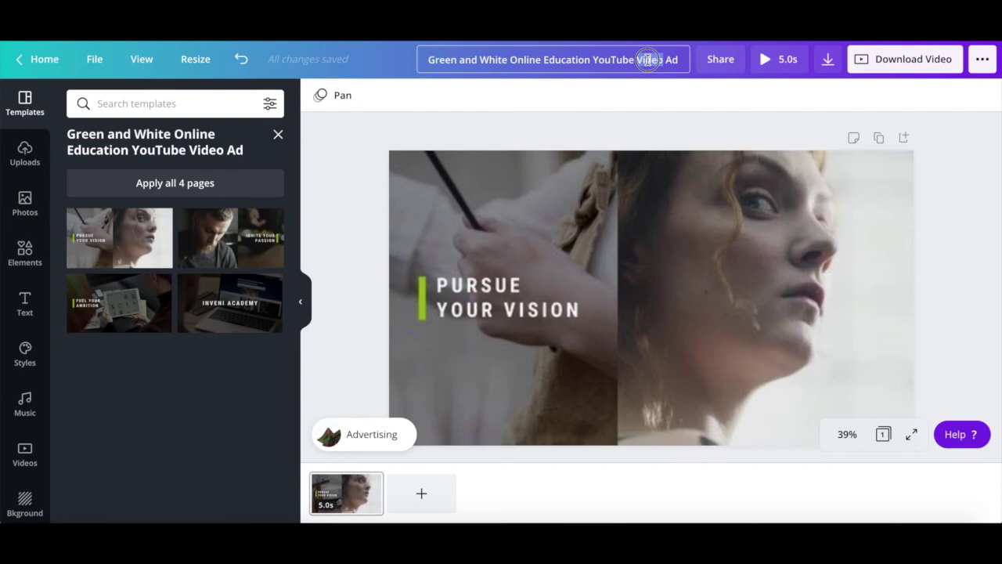
pyautogui.write('Vid')
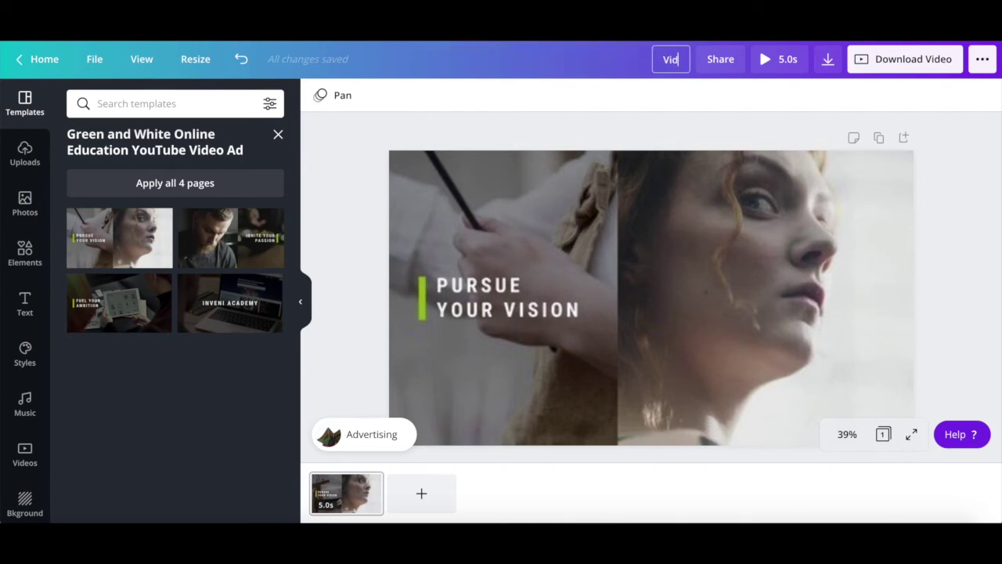
pyautogui.write('eo With Animat')
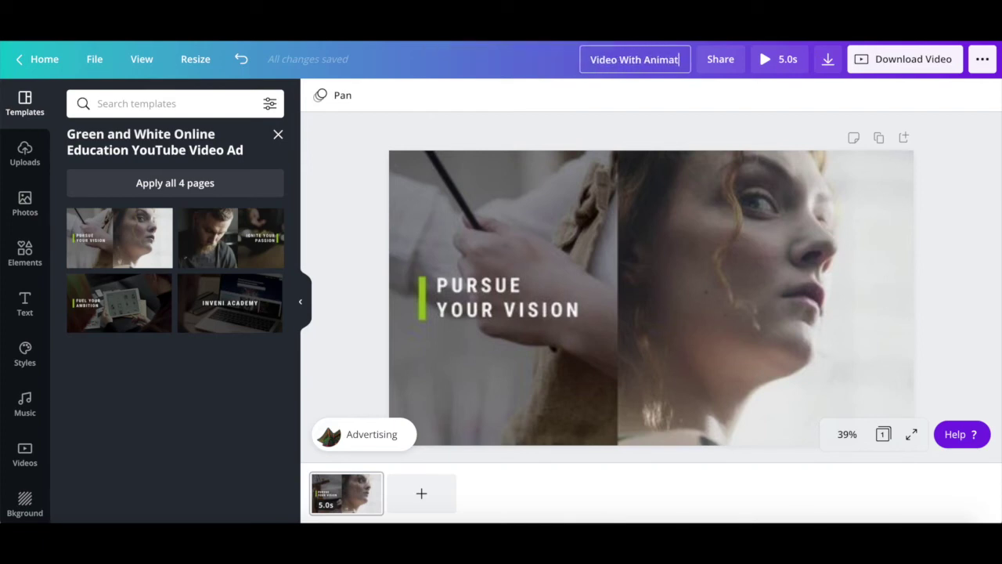
pyautogui.write('ions And Music')
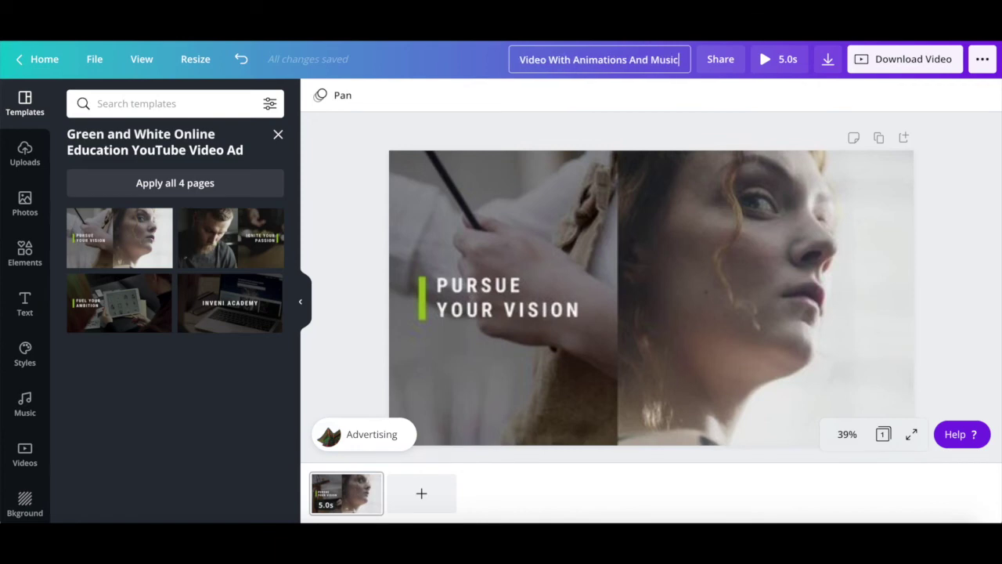
pyautogui.click(922, 69)
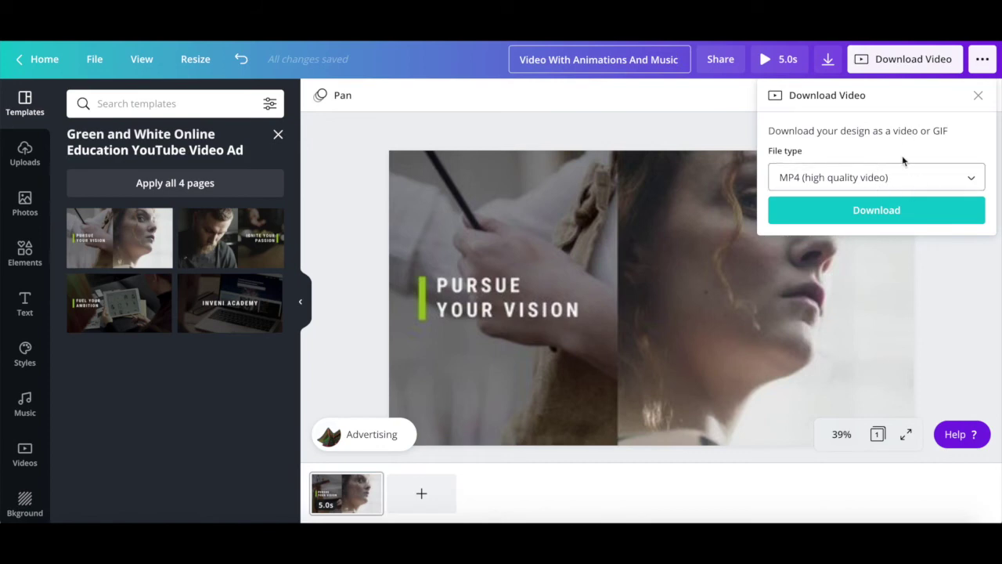
pyautogui.click(886, 216)
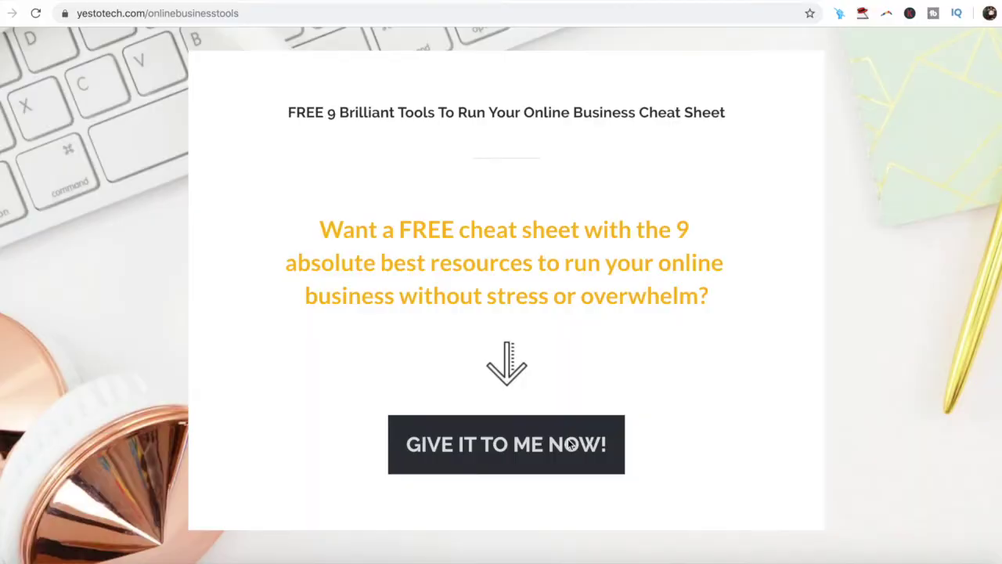
# Step: Open the cheat-sheet sign-up form, enter first name 'M', and move to the e-mail field
pyautogui.click(556, 444)
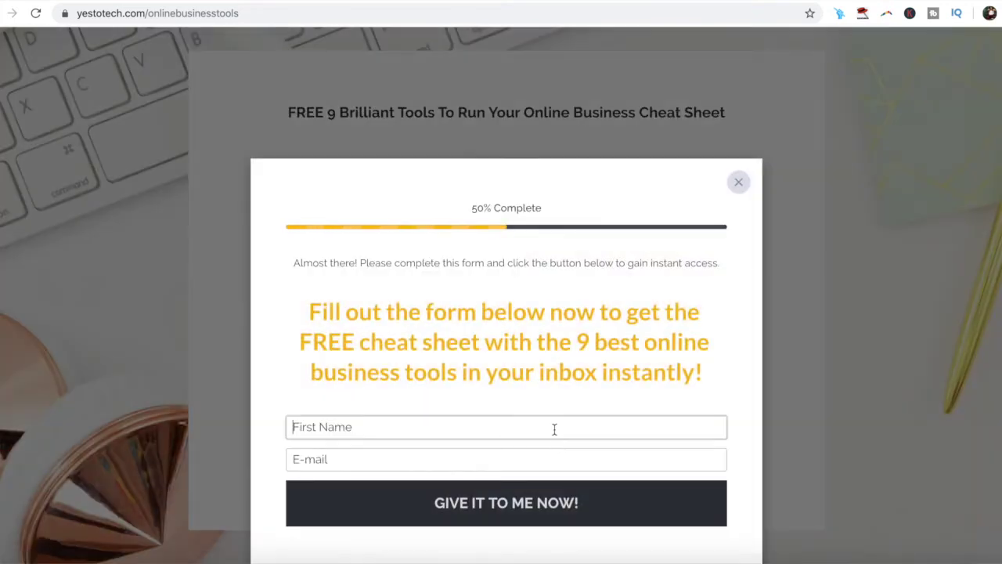
pyautogui.write('Marina')
pyautogui.press('Tab')
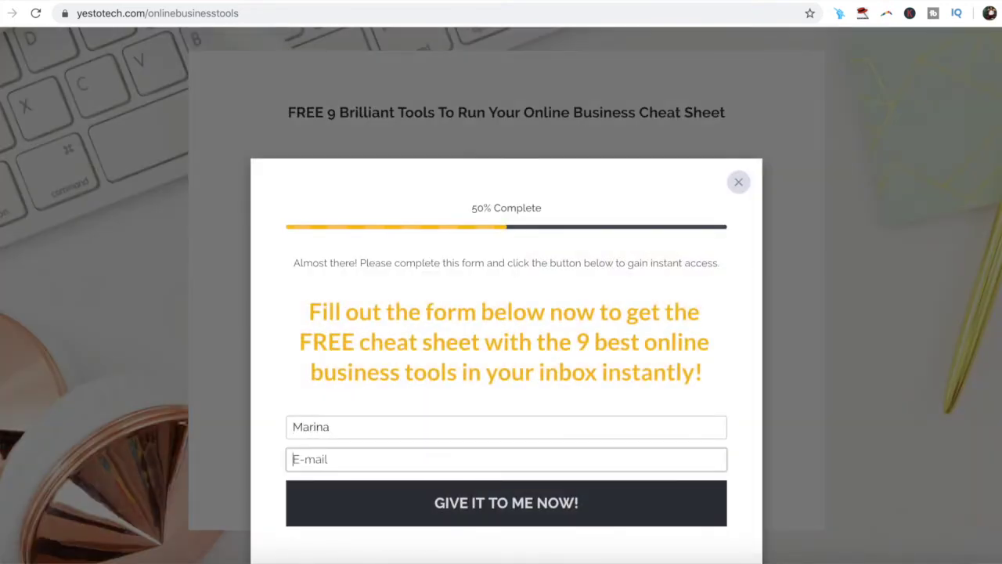